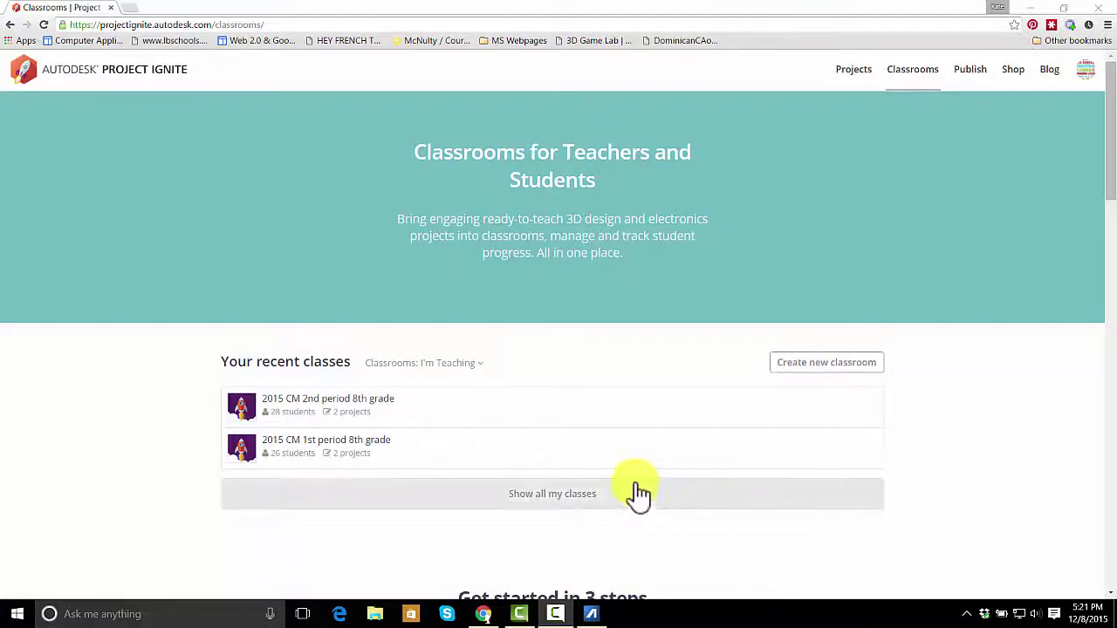
# Open the 2015 CM 1st period class's Build a Tinkercad House project and restart lesson 1, Create the Walls of the House.
pyautogui.click(384, 450)
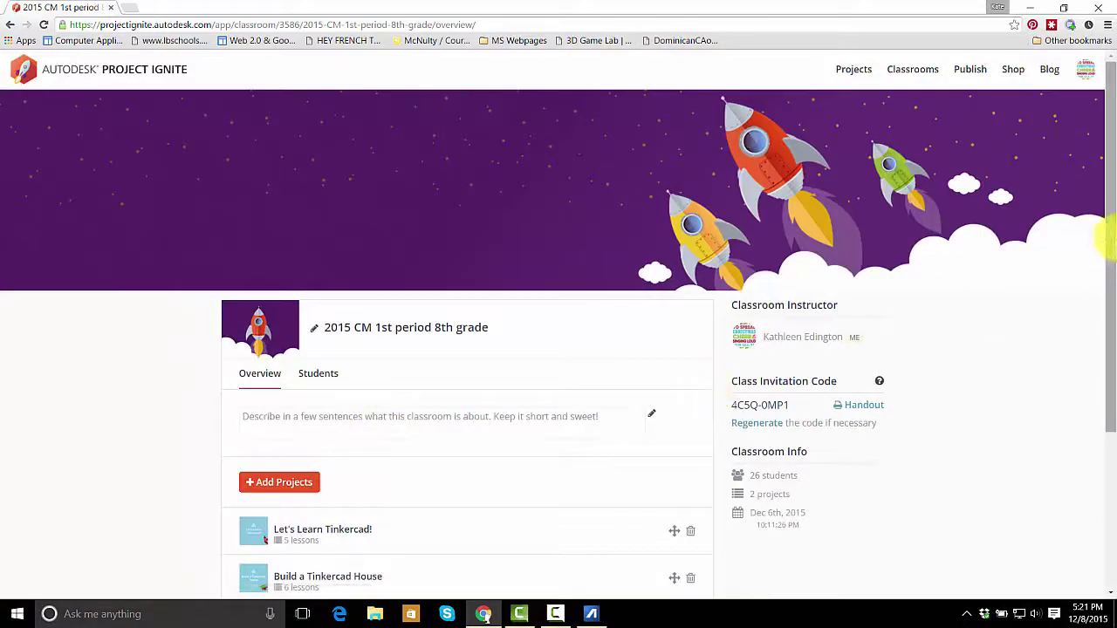
pyautogui.moveTo(1112, 194); pyautogui.dragTo(1113, 301)
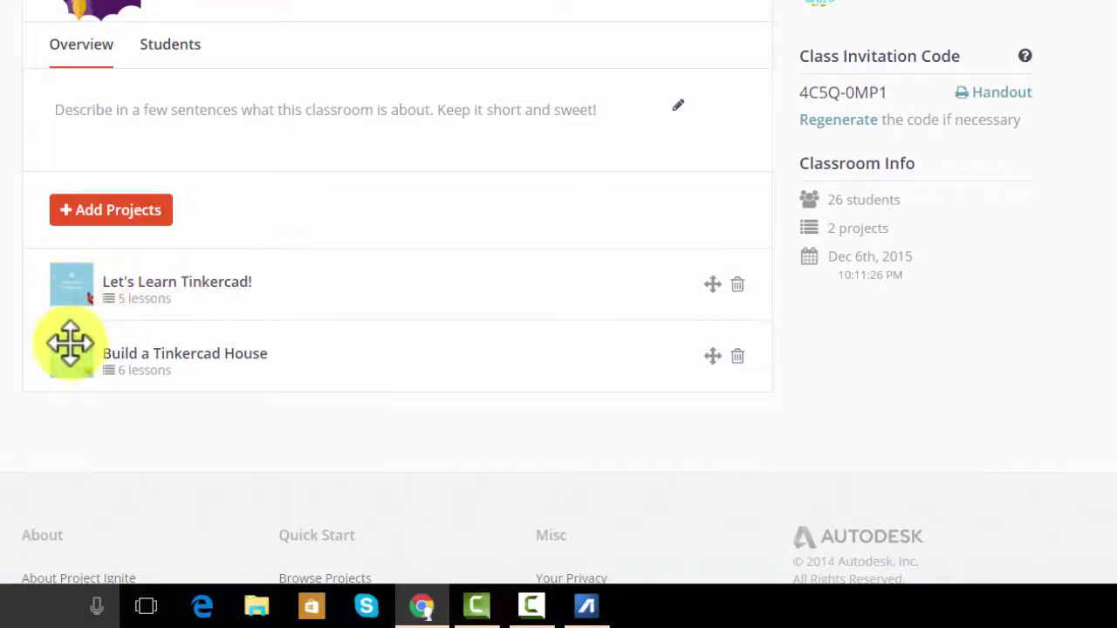
pyautogui.click(187, 355)
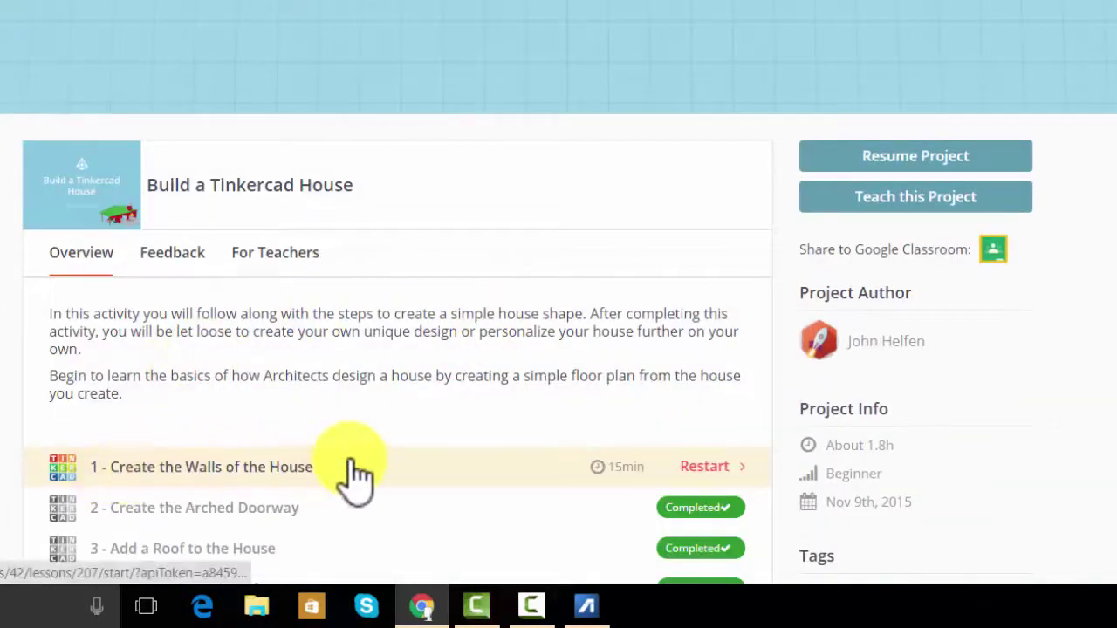
pyautogui.click(718, 468)
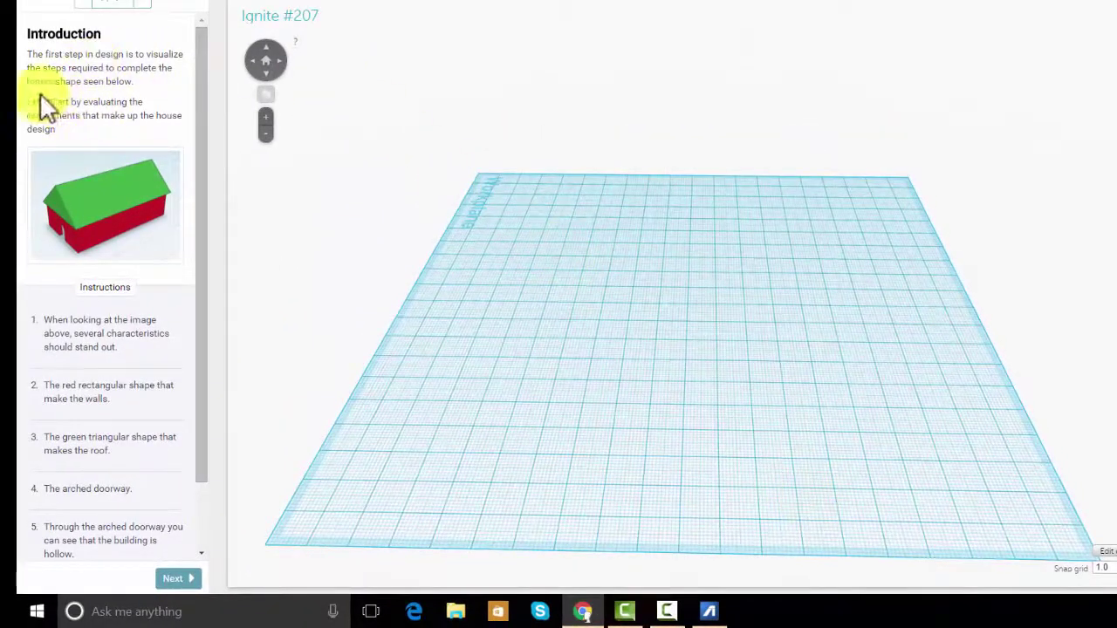
# Read lesson 1's Introduction, scrolling through its instructions on the walls, roof and arched doorway.
pyautogui.moveTo(115, 183)
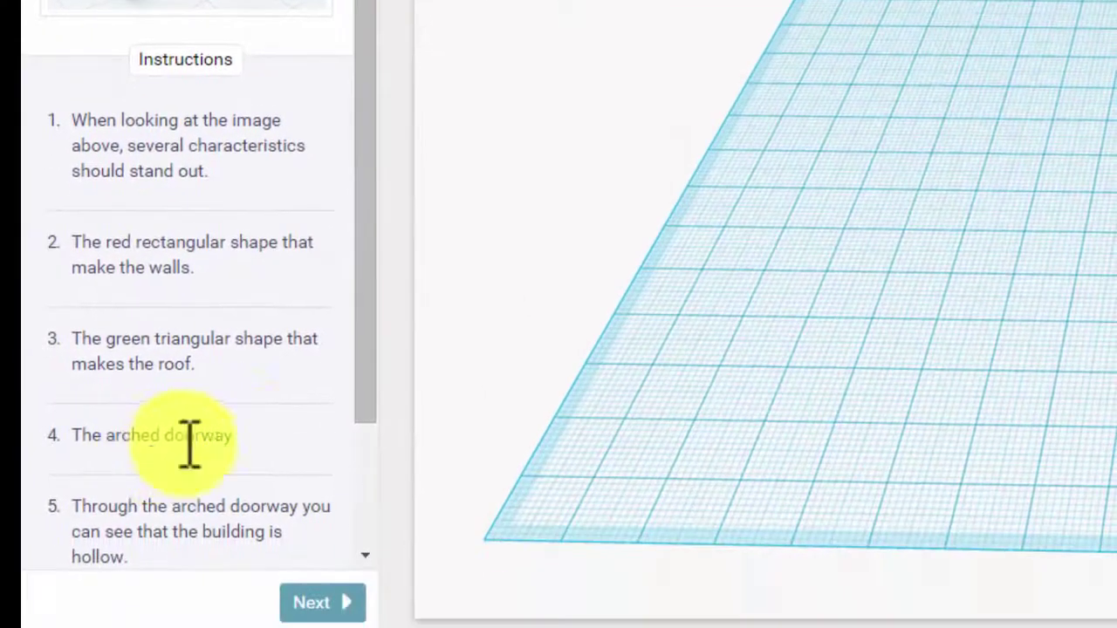
pyautogui.moveTo(361, 384); pyautogui.dragTo(357, 516)
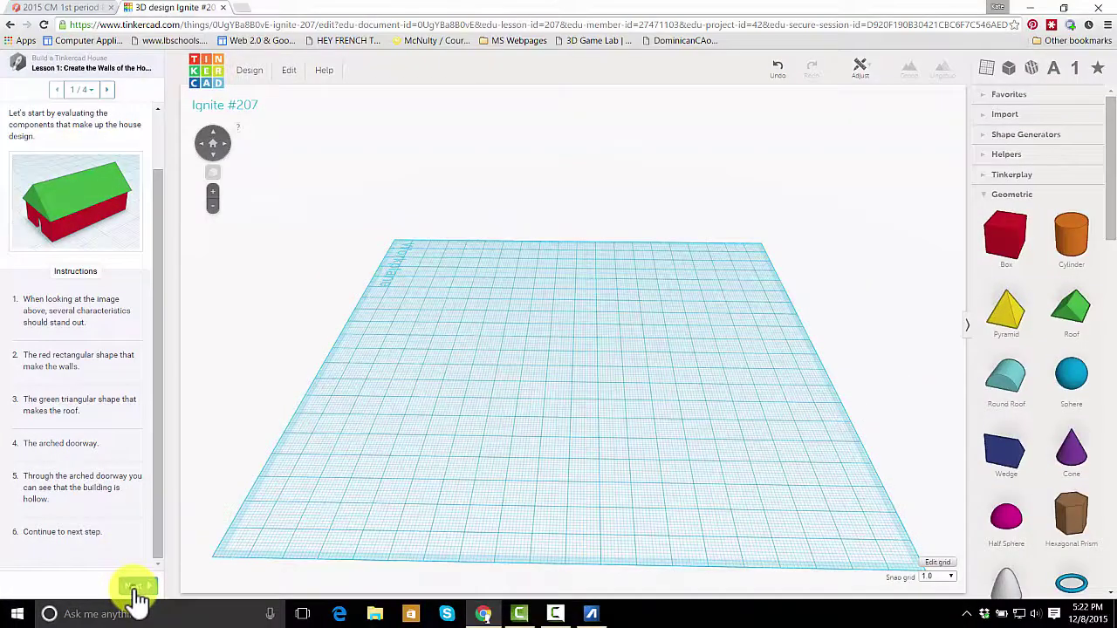
# Advance to step 2 and place a red box near the workplane centre.
pyautogui.click(135, 588)
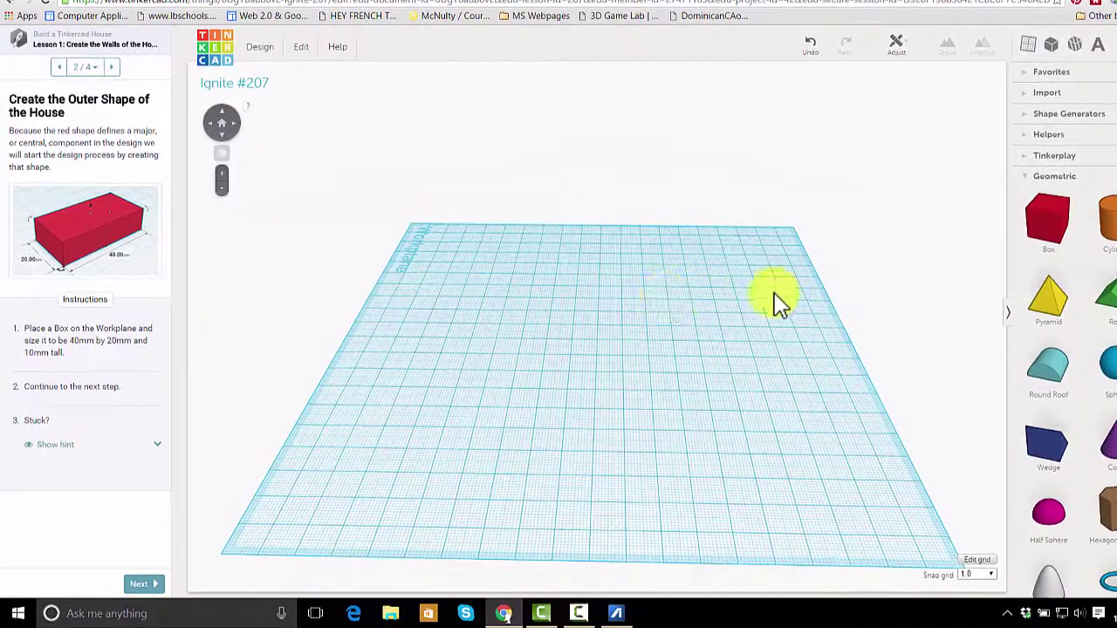
pyautogui.moveTo(1053, 238); pyautogui.dragTo(508, 362)
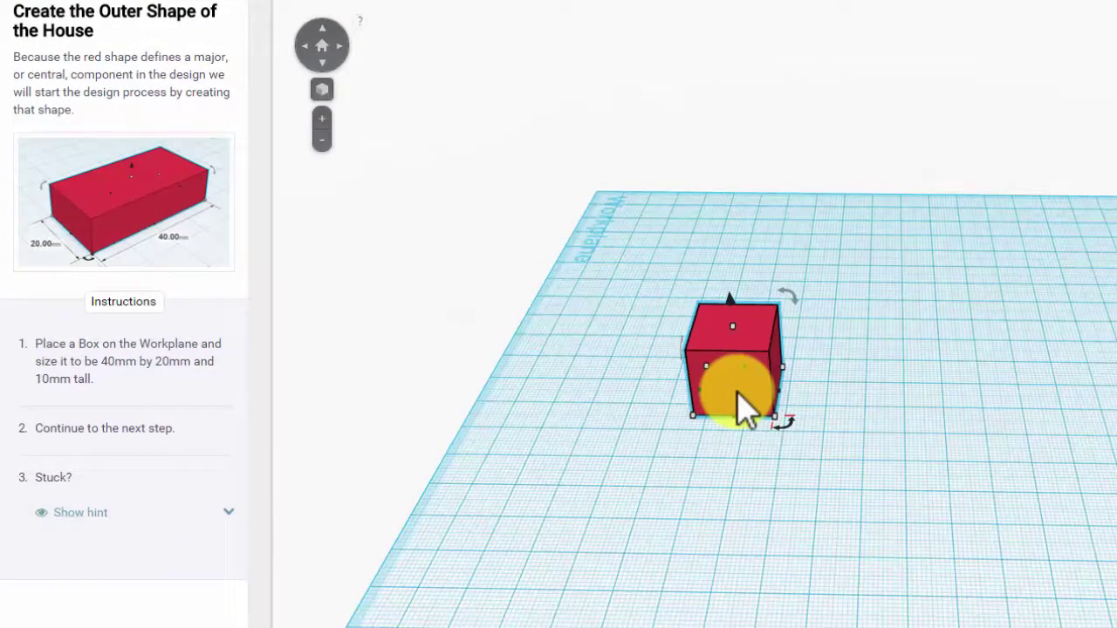
pyautogui.moveTo(733, 332)
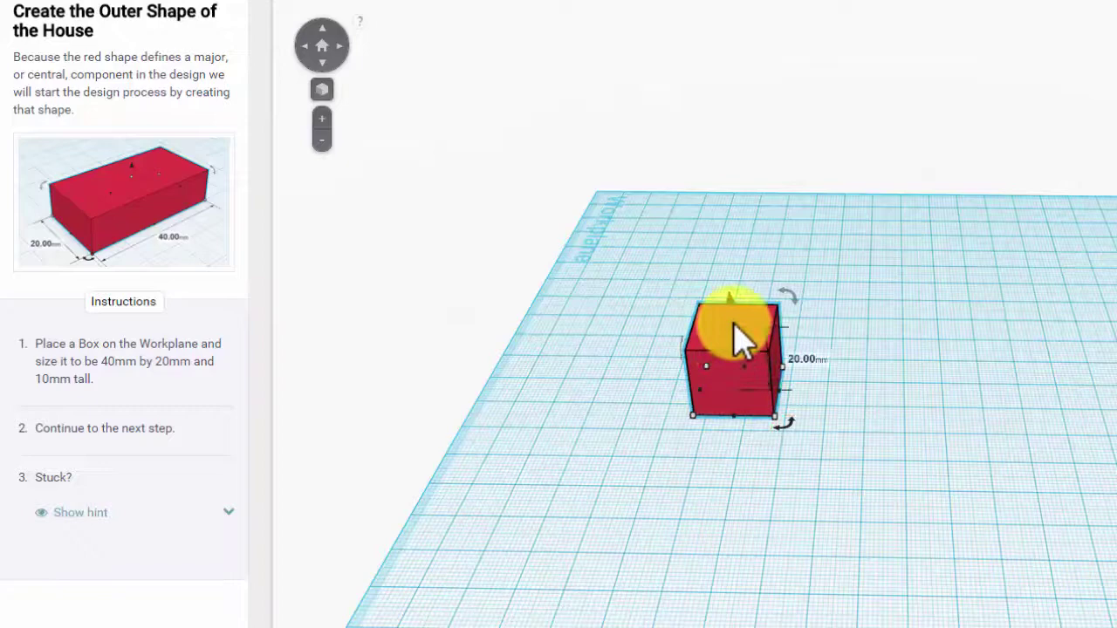
pyautogui.moveTo(734, 323); pyautogui.dragTo(701, 392)
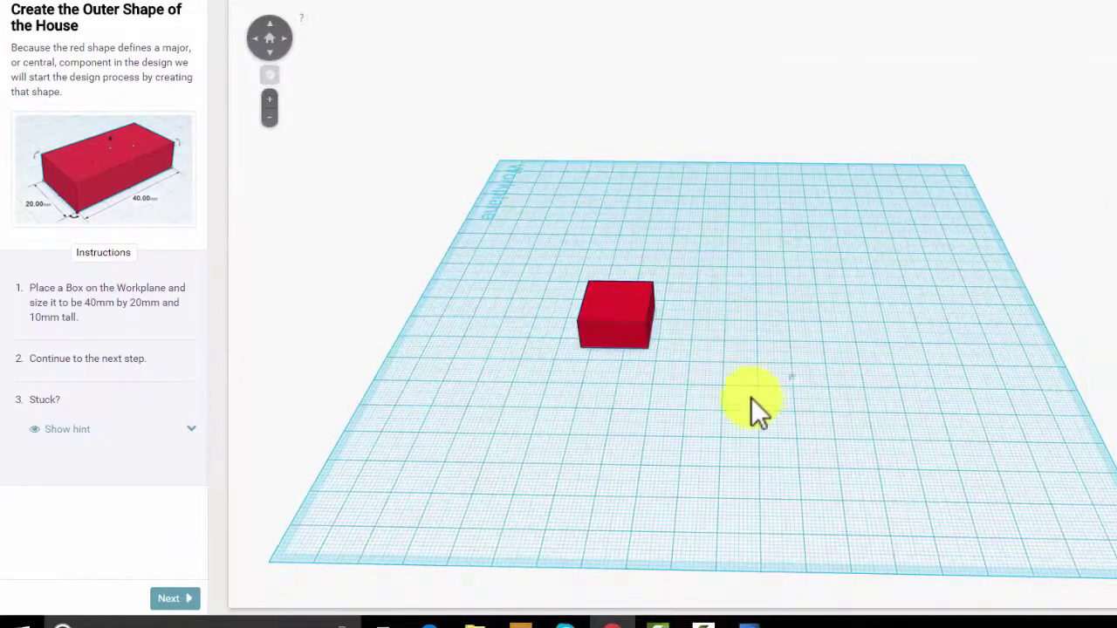
pyautogui.moveTo(750, 397); pyautogui.dragTo(608, 317, button='right')
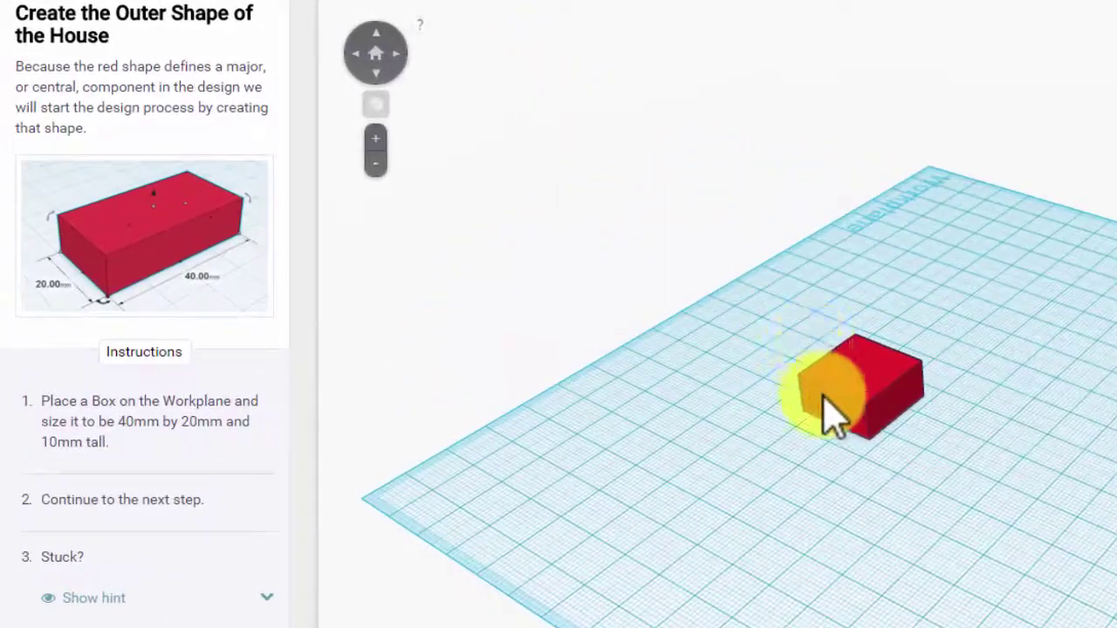
# Stretch the red box's footprint to 40 mm by 20 mm.
pyautogui.click(825, 409)
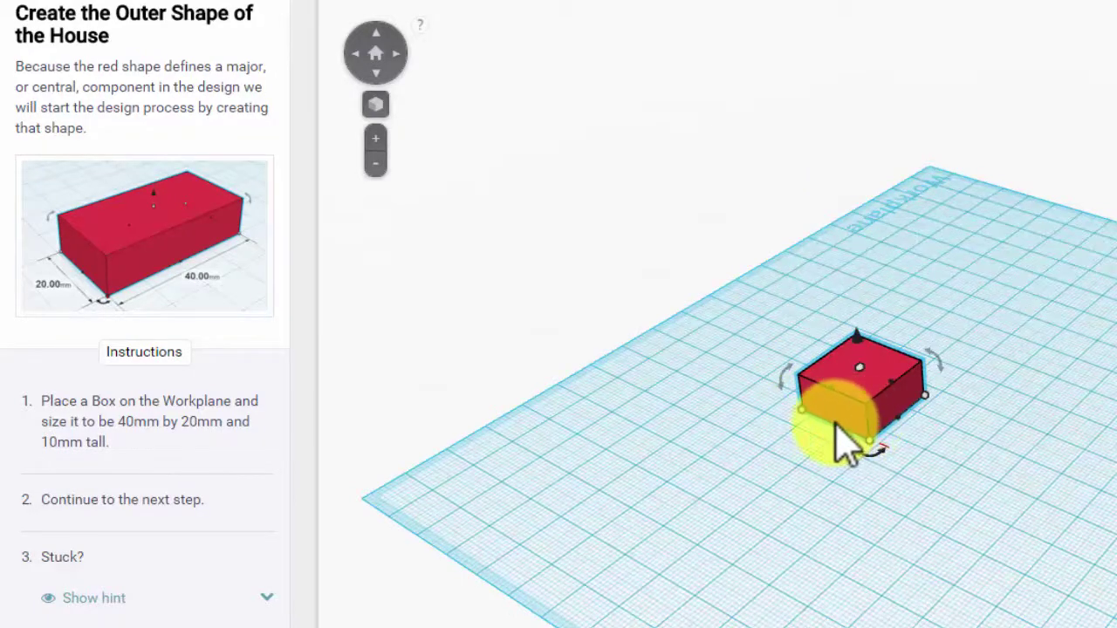
pyautogui.moveTo(838, 428); pyautogui.dragTo(773, 468)
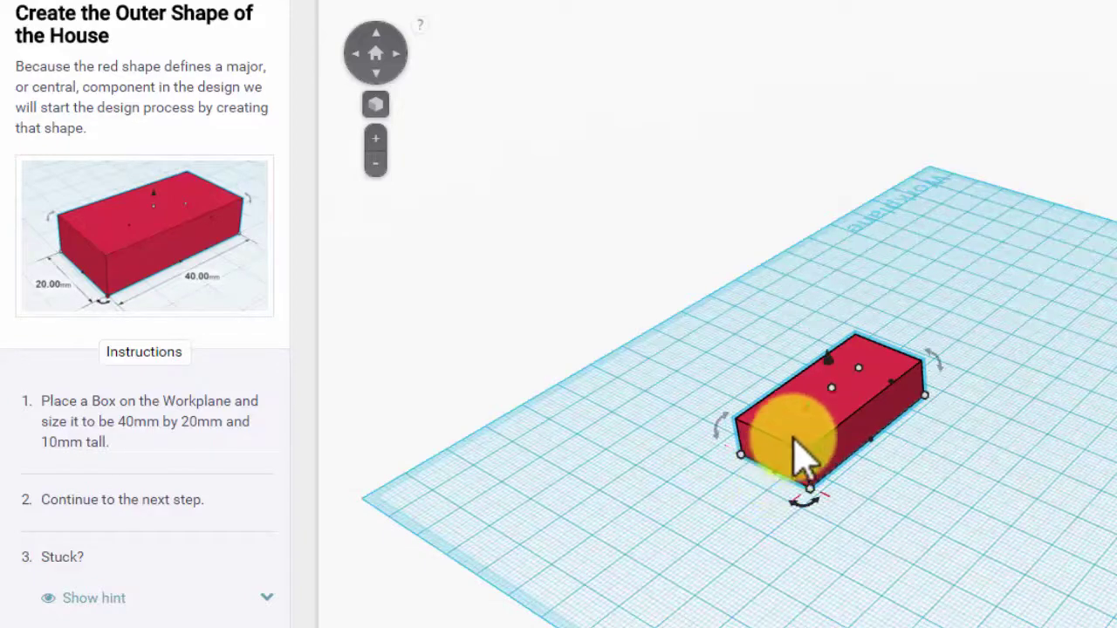
pyautogui.click(788, 618)
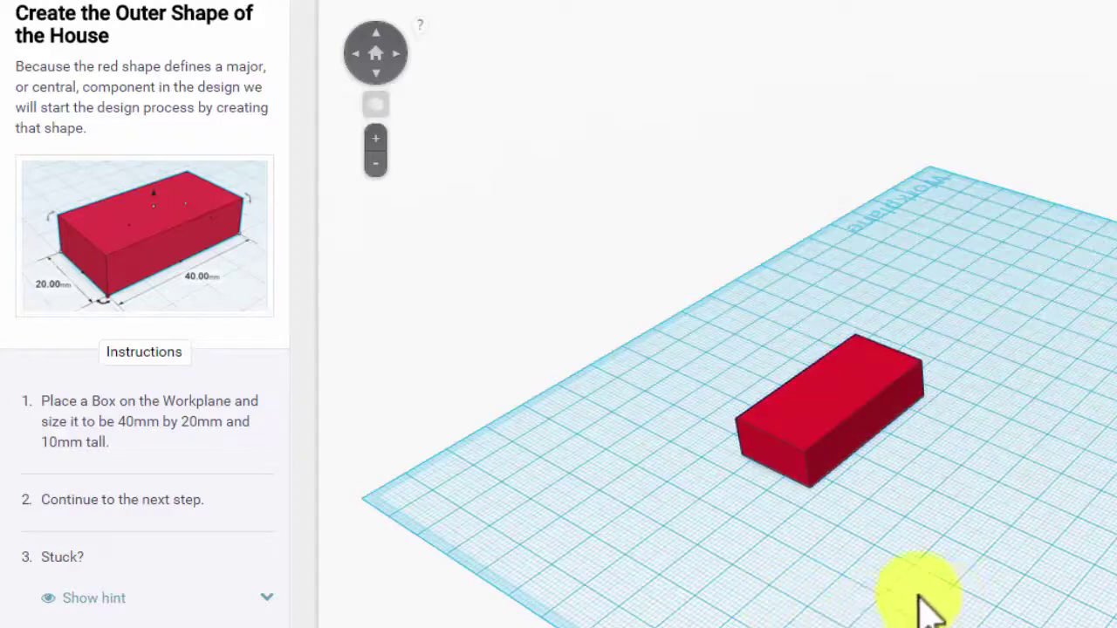
pyautogui.moveTo(806, 581); pyautogui.dragTo(811, 524, button='right')
pyautogui.click(820, 535)
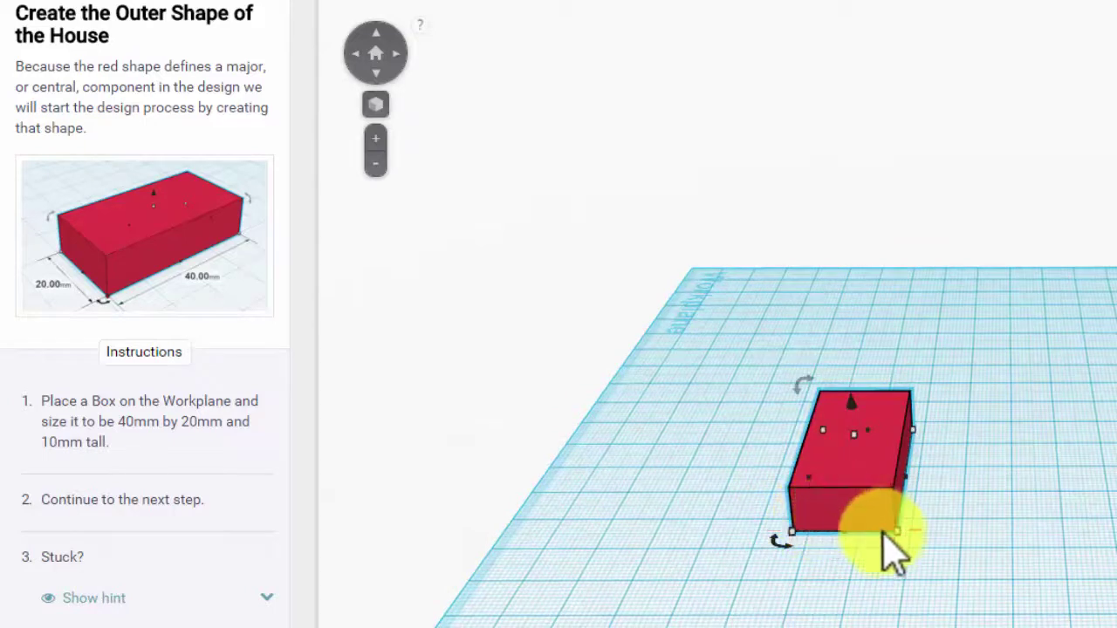
pyautogui.moveTo(900, 531)
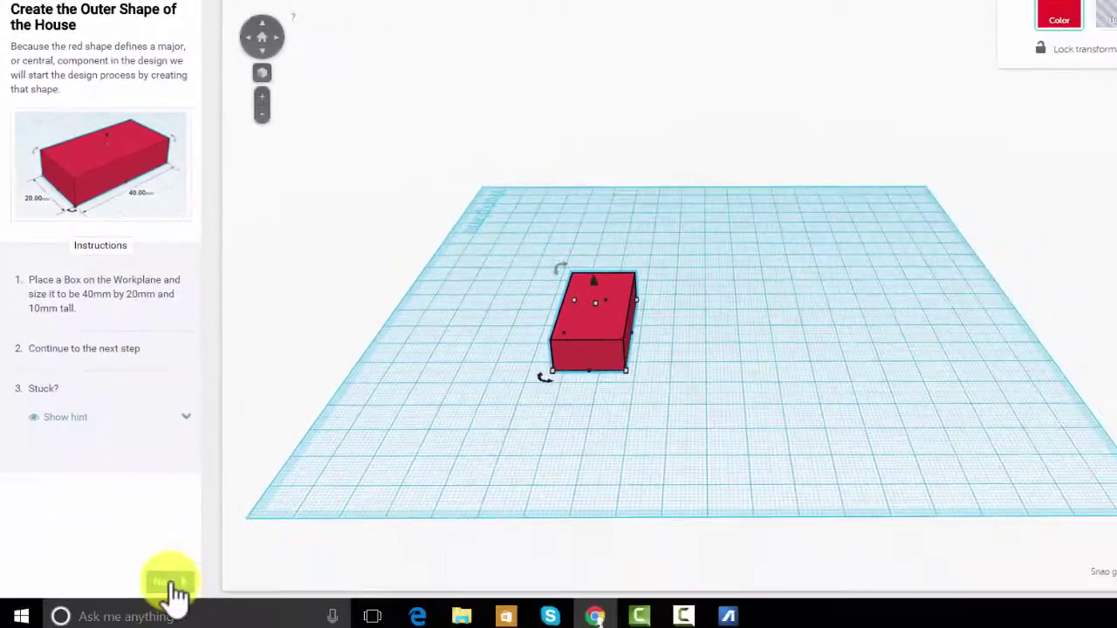
# Advance to the next lesson step and duplicate the red box in place.
pyautogui.click(169, 591)
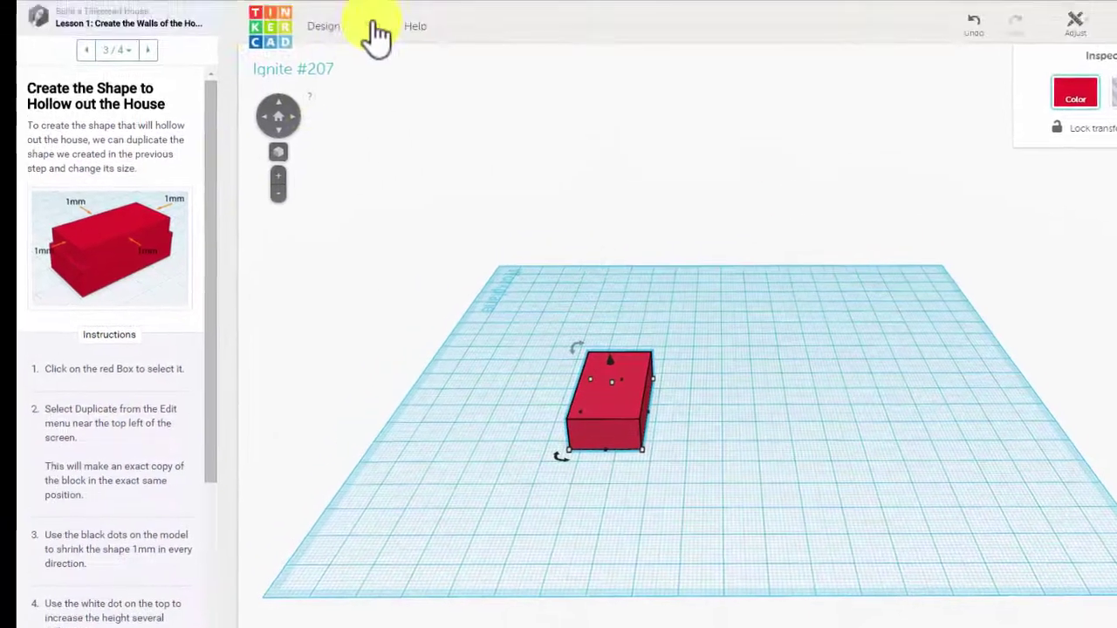
pyautogui.click(374, 33)
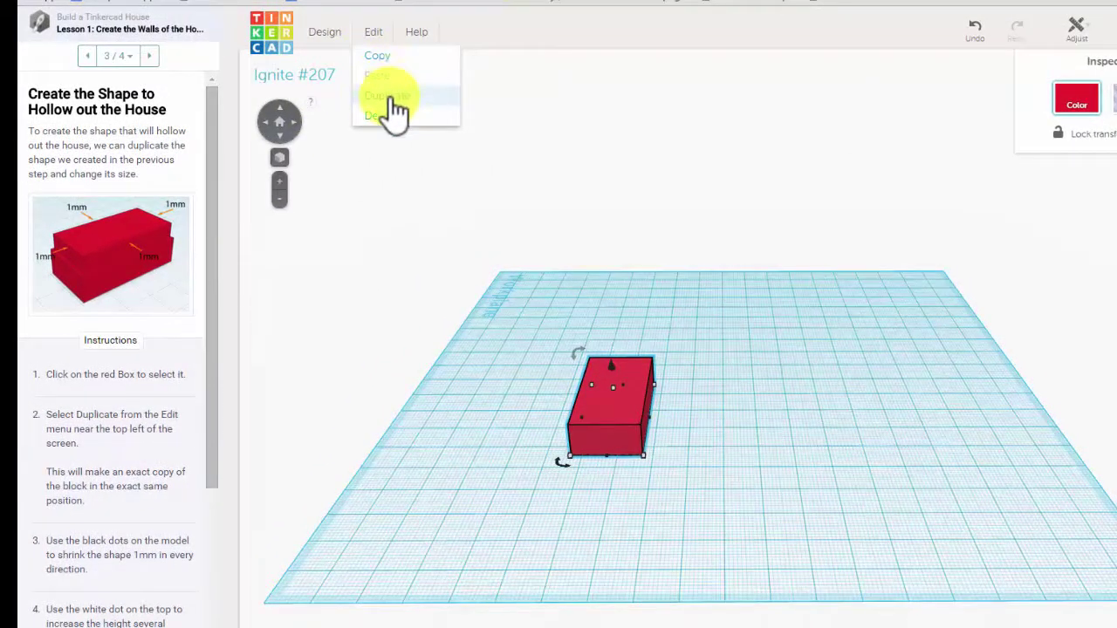
pyautogui.click(390, 97)
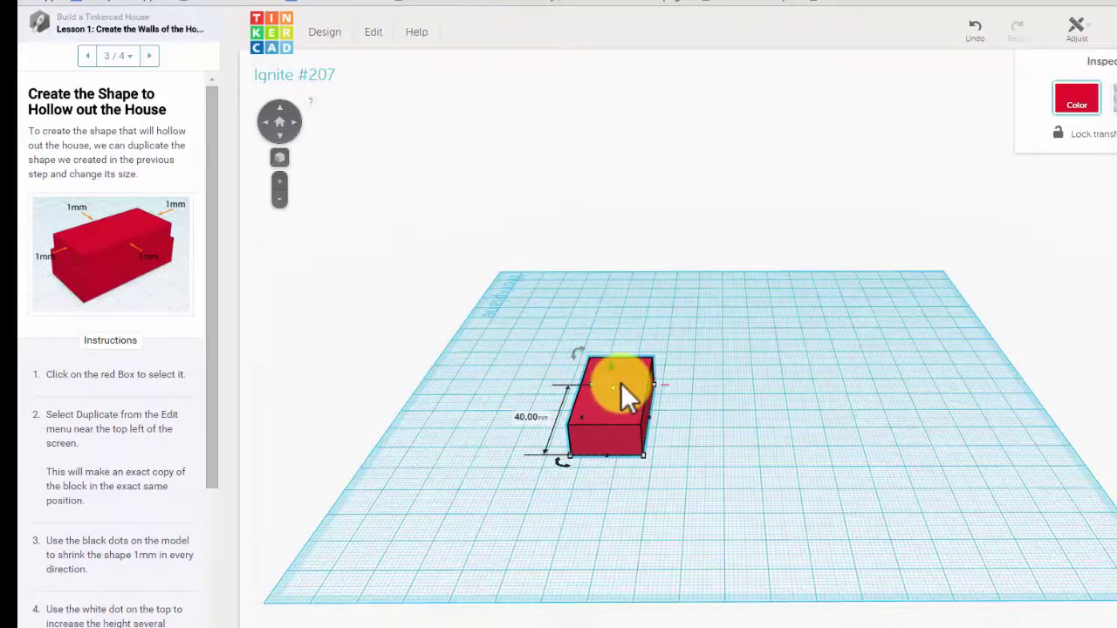
pyautogui.scroll(5, 611, 384)
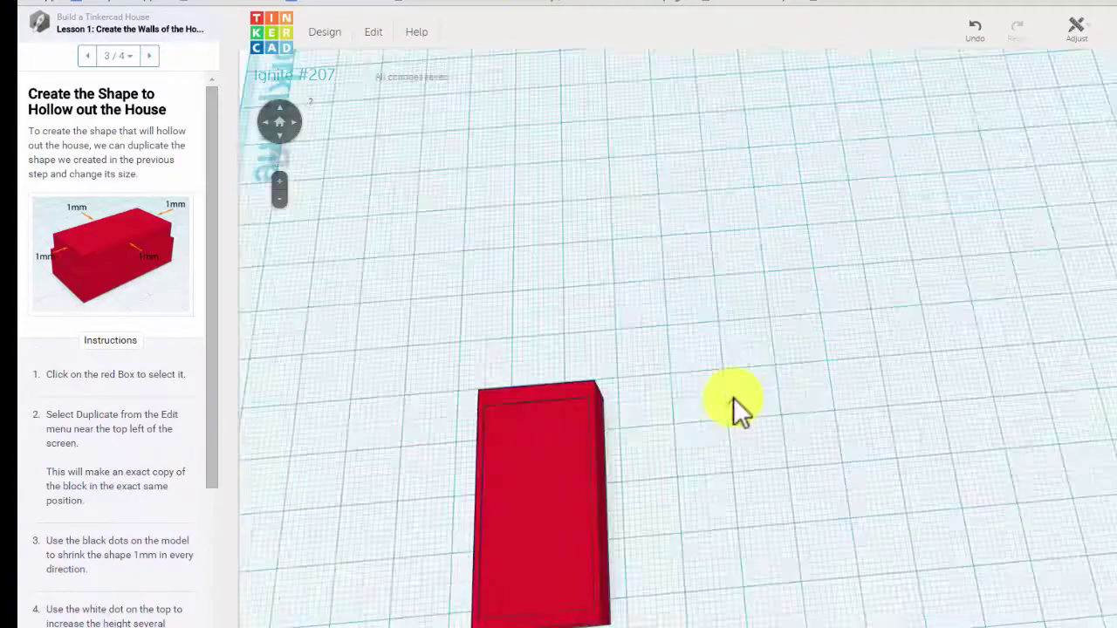
pyautogui.scroll(-4, 733, 398)
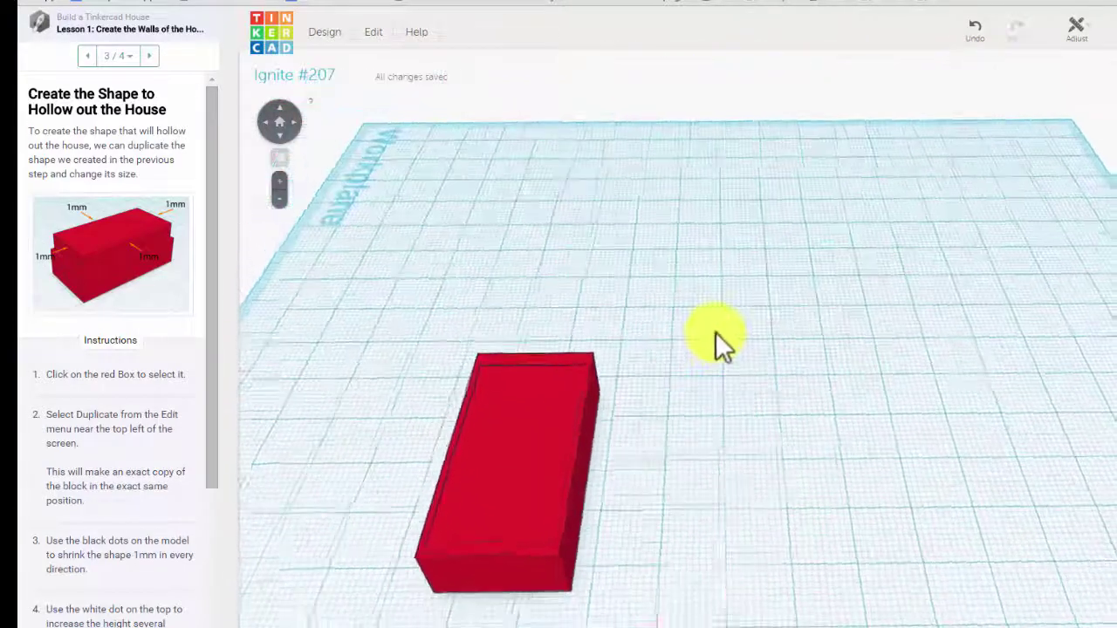
# Raise the inner duplicate box's height from 10 to 14 mm.
pyautogui.moveTo(716, 331); pyautogui.dragTo(728, 312, button='right')
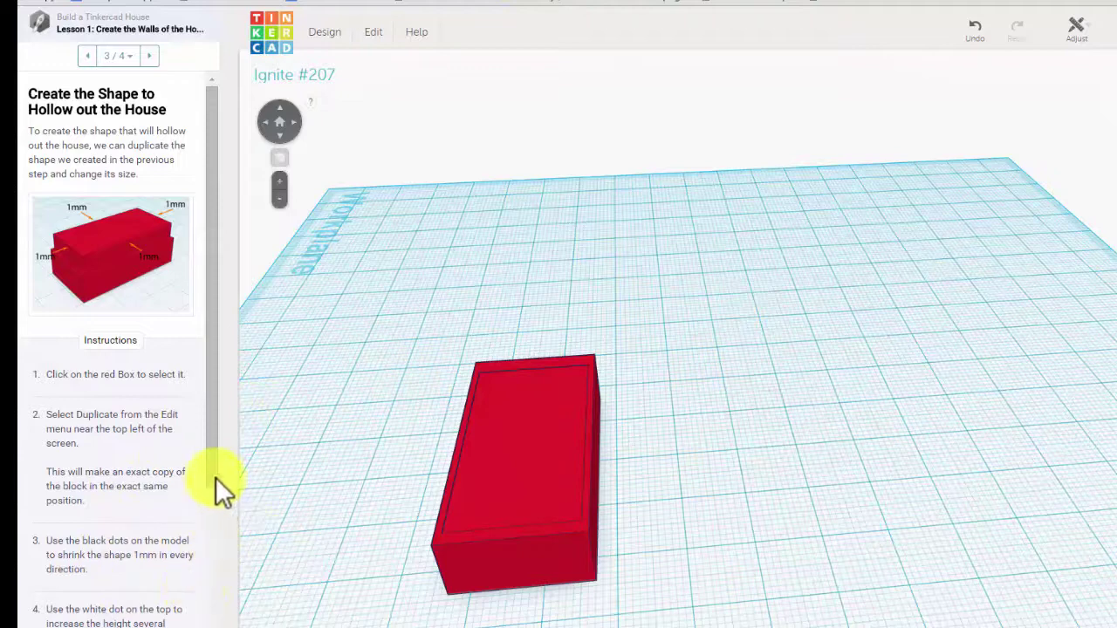
pyautogui.moveTo(215, 478); pyautogui.dragTo(216, 546)
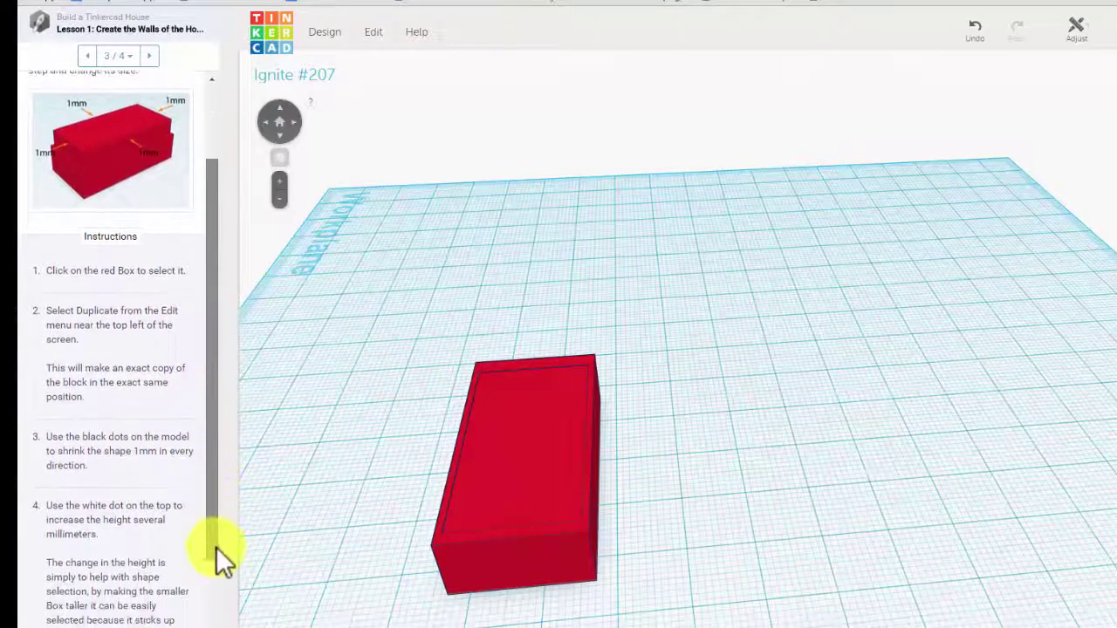
pyautogui.click(491, 484)
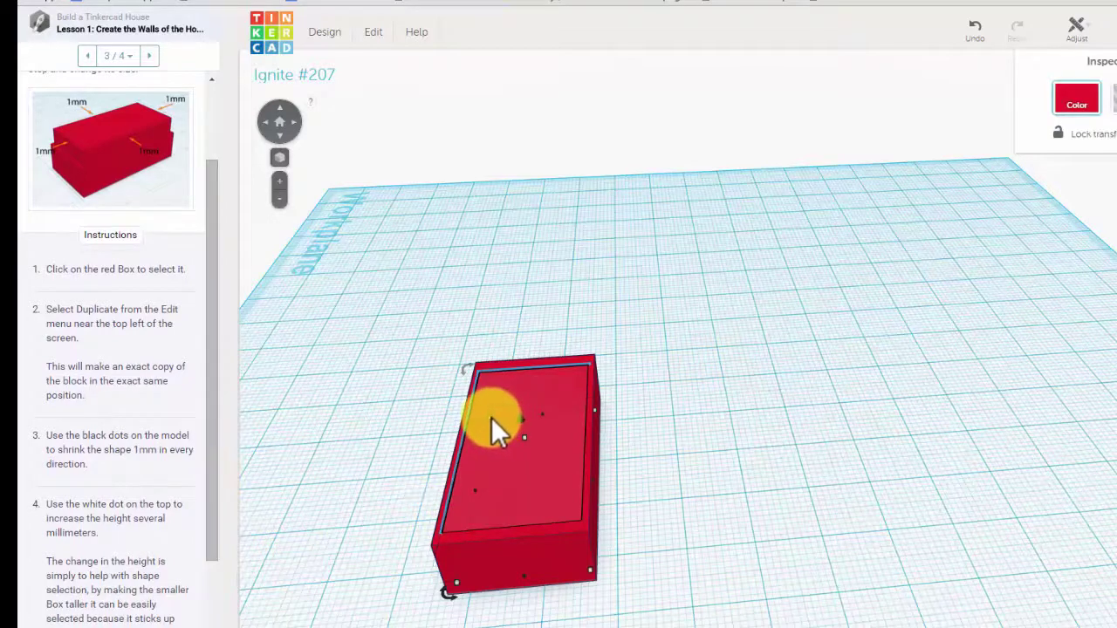
pyautogui.moveTo(523, 437); pyautogui.dragTo(516, 420)
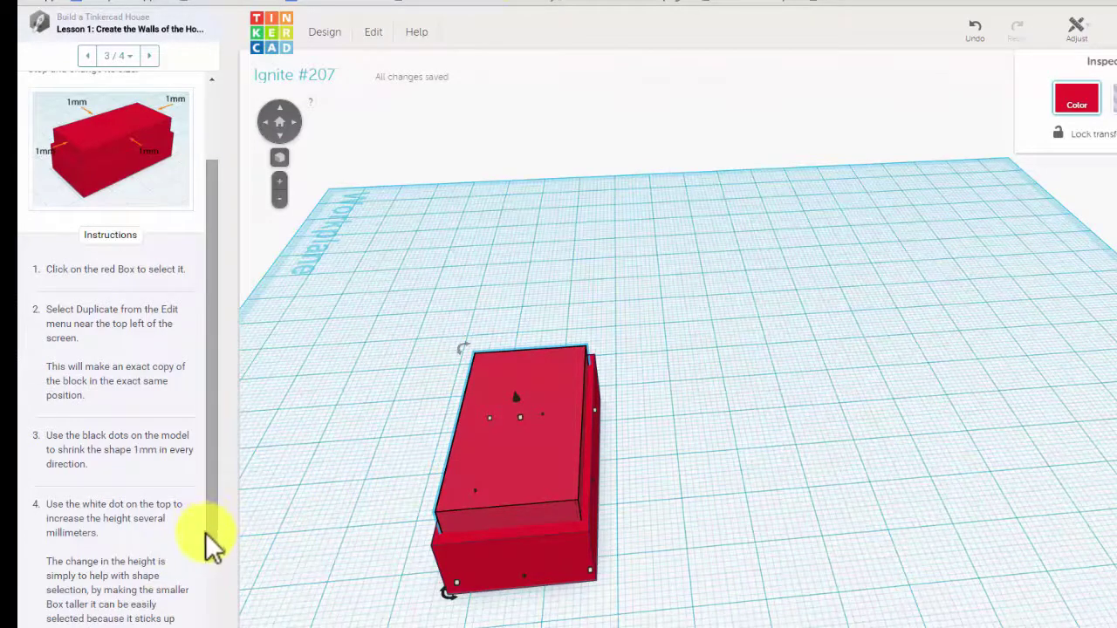
pyautogui.moveTo(207, 521); pyautogui.dragTo(209, 605)
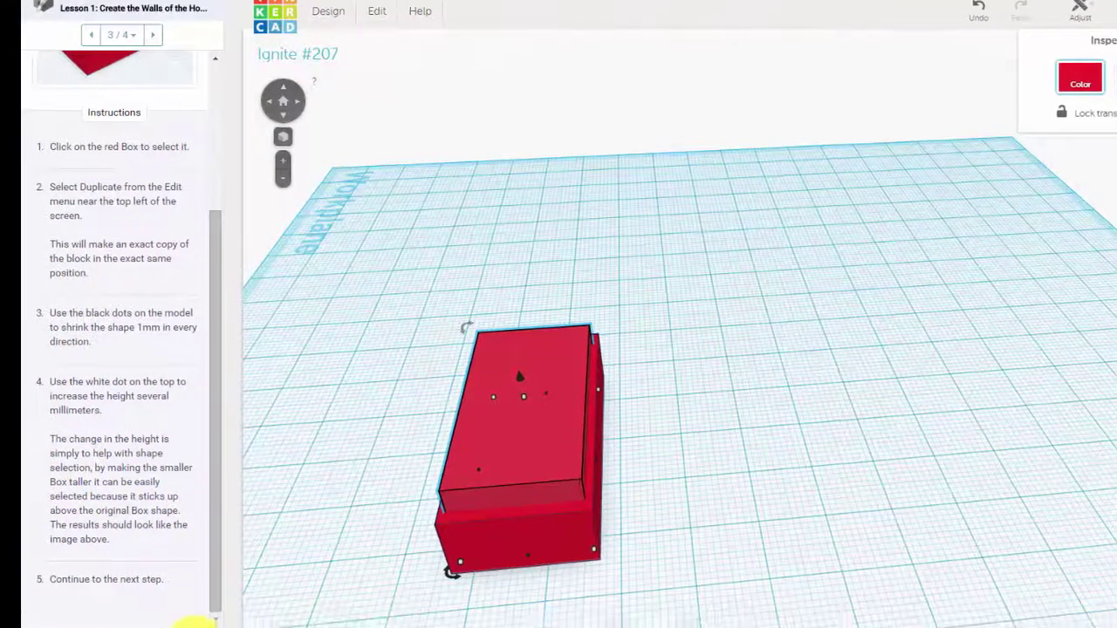
# Advance to Hollow Out the House and set the inner box to Hole.
pyautogui.click(209, 611)
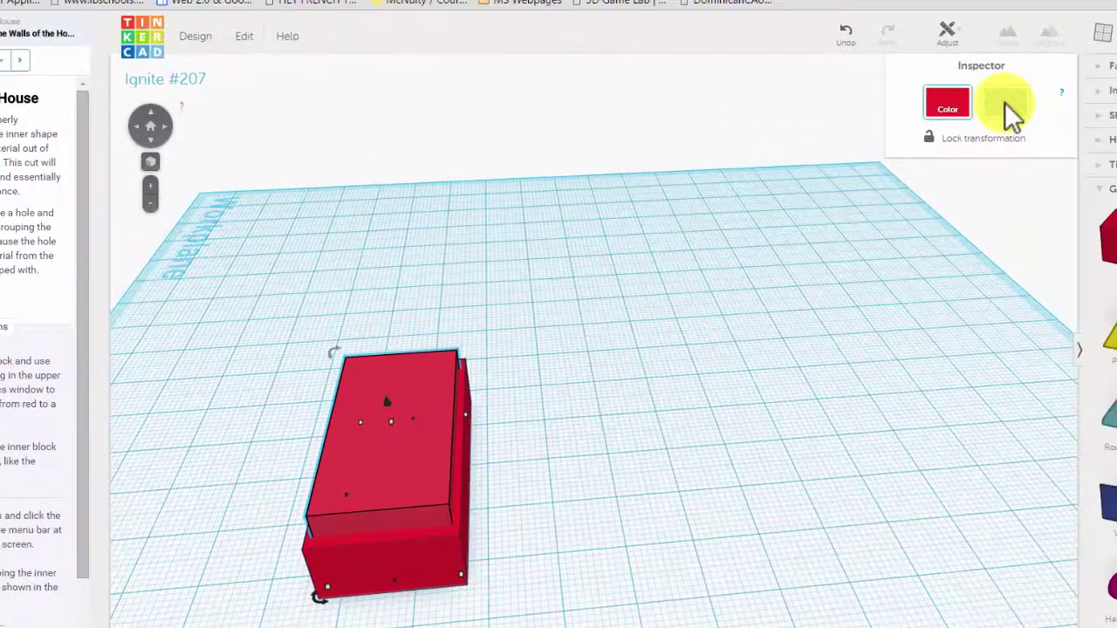
pyautogui.click(1005, 102)
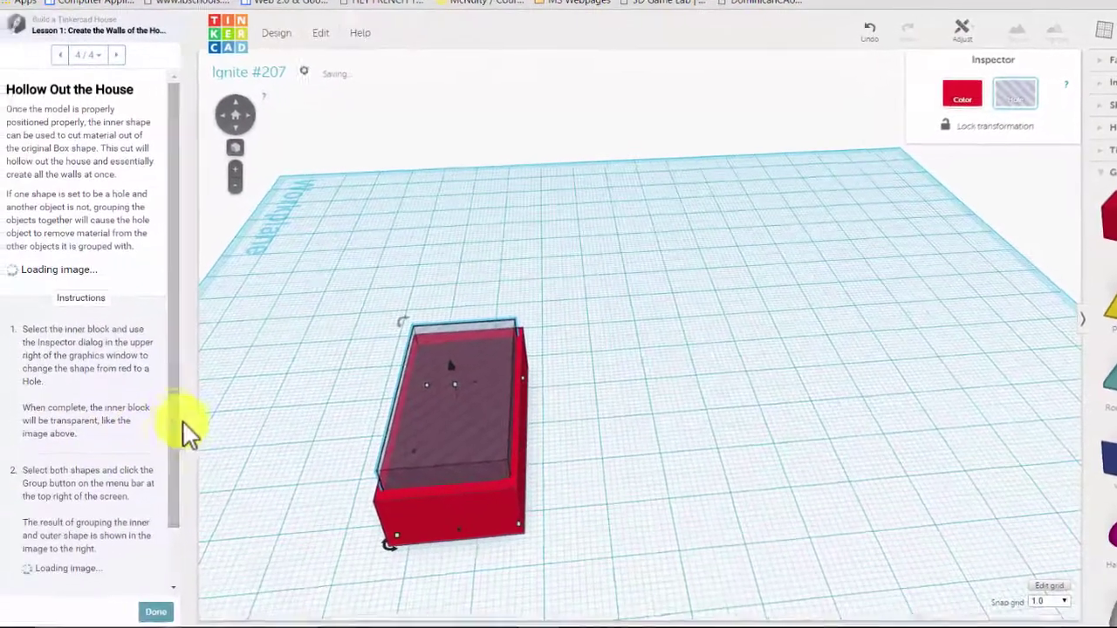
pyautogui.scroll(-2, 180, 441)
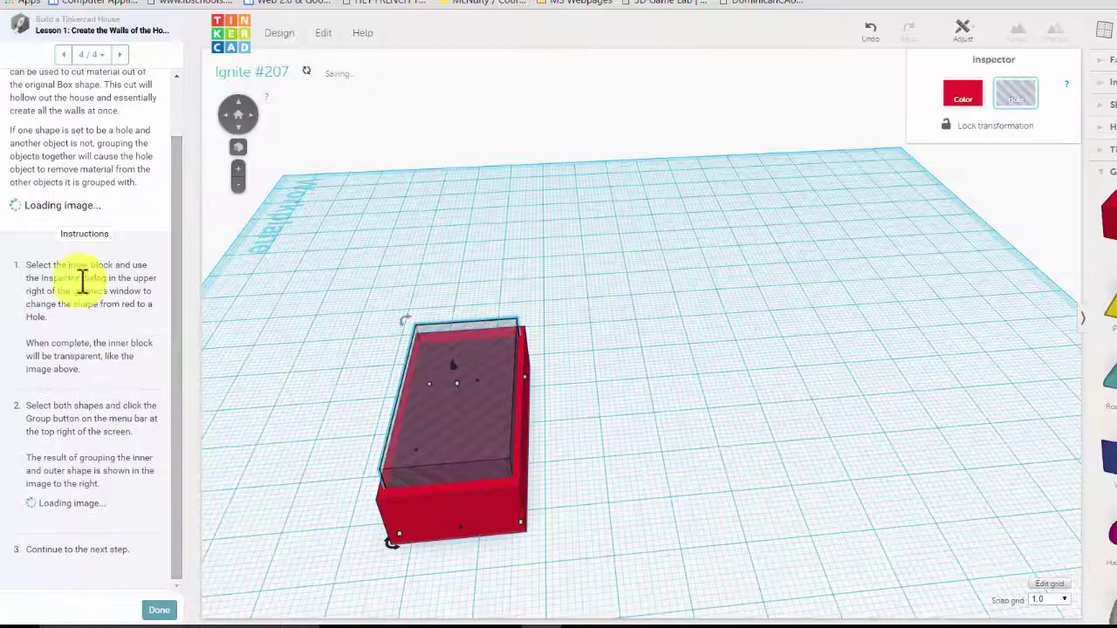
pyautogui.moveTo(63, 206)
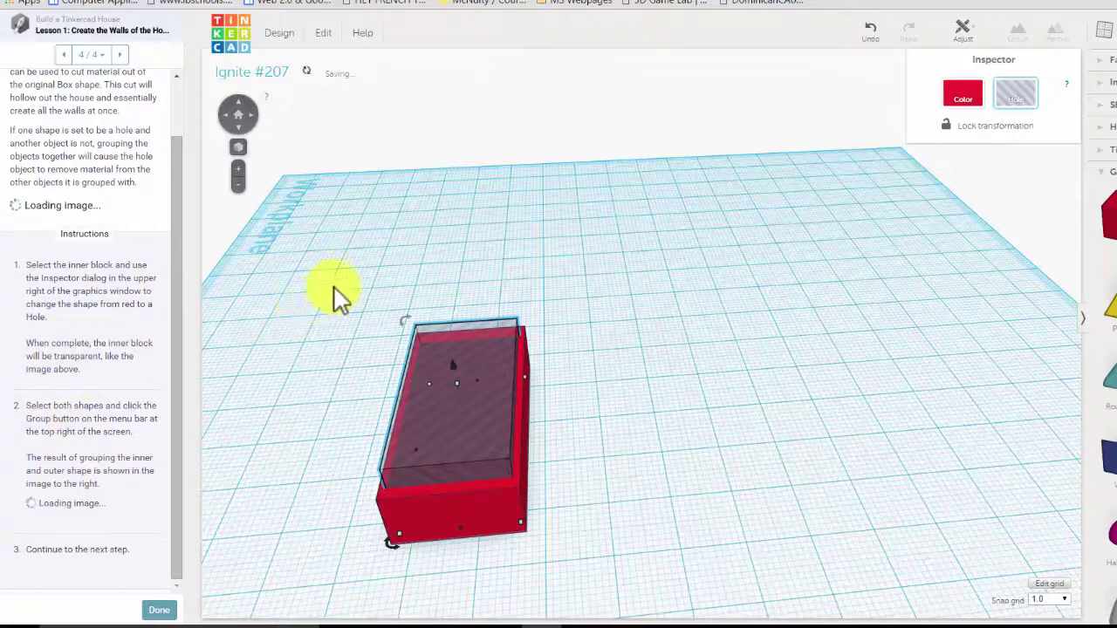
# Select the hole and the outer box together and group them into hollow walls.
pyautogui.moveTo(340, 273); pyautogui.dragTo(524, 491)
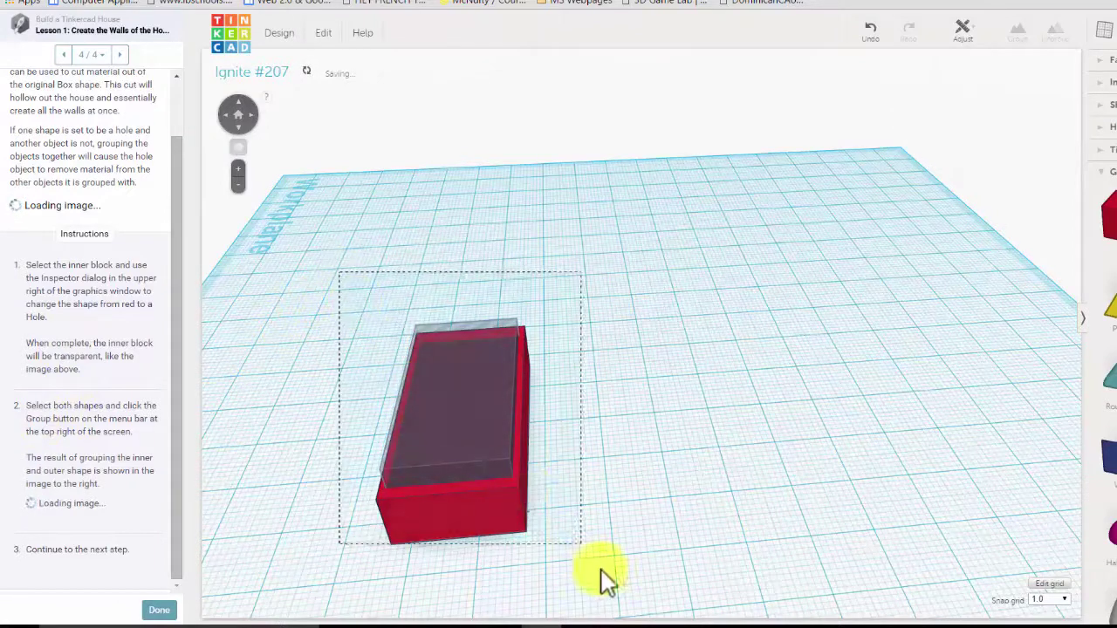
pyautogui.moveTo(608, 579); pyautogui.dragTo(604, 581)
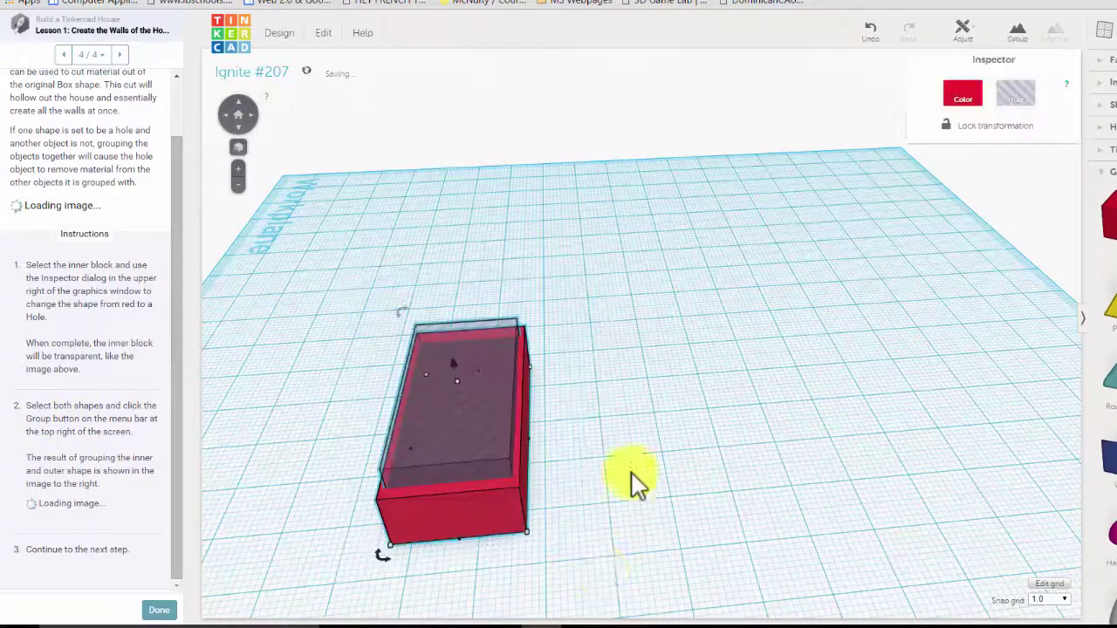
pyautogui.click(1017, 37)
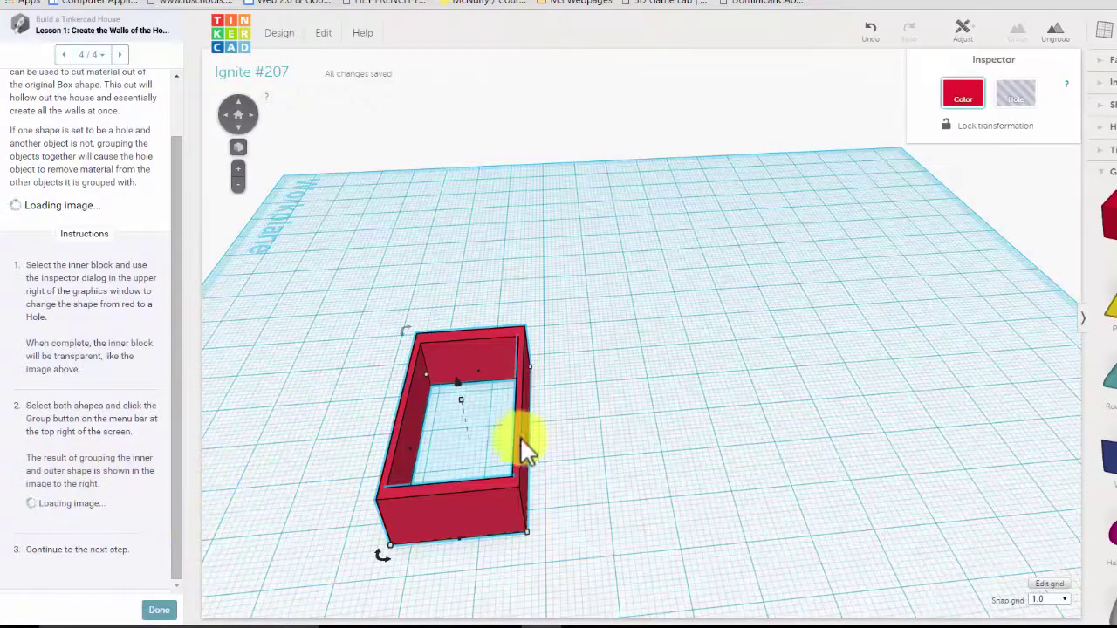
pyautogui.moveTo(601, 457); pyautogui.dragTo(345, 505, button='right')
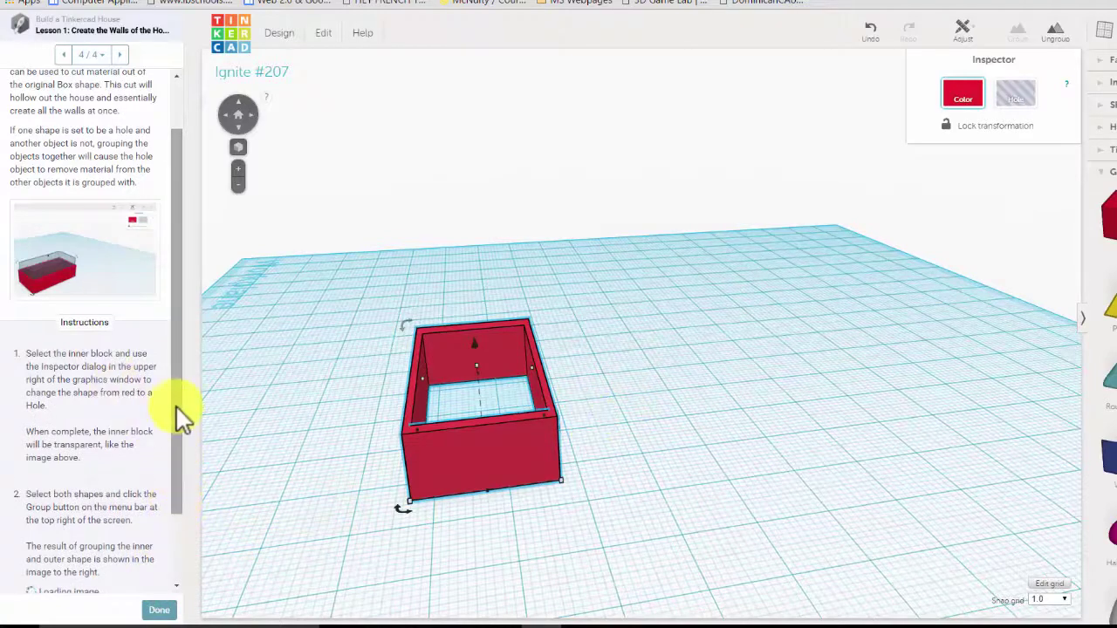
pyautogui.moveTo(176, 405); pyautogui.dragTo(171, 594)
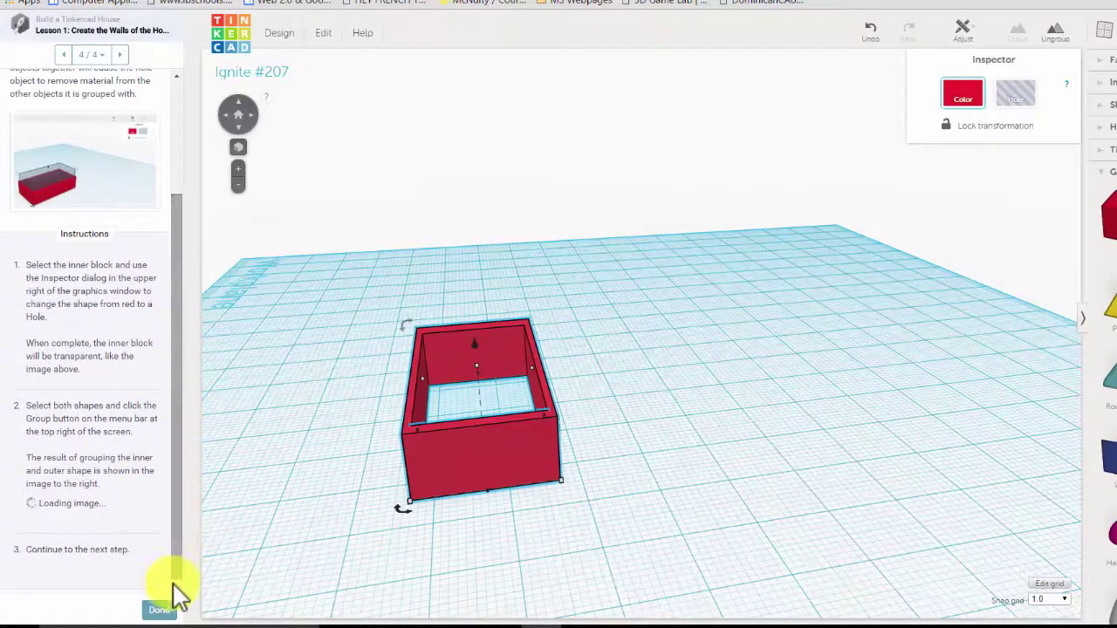
# Mark lesson 1 done and continue to lesson 2, Create the Arched Doorway.
pyautogui.click(164, 613)
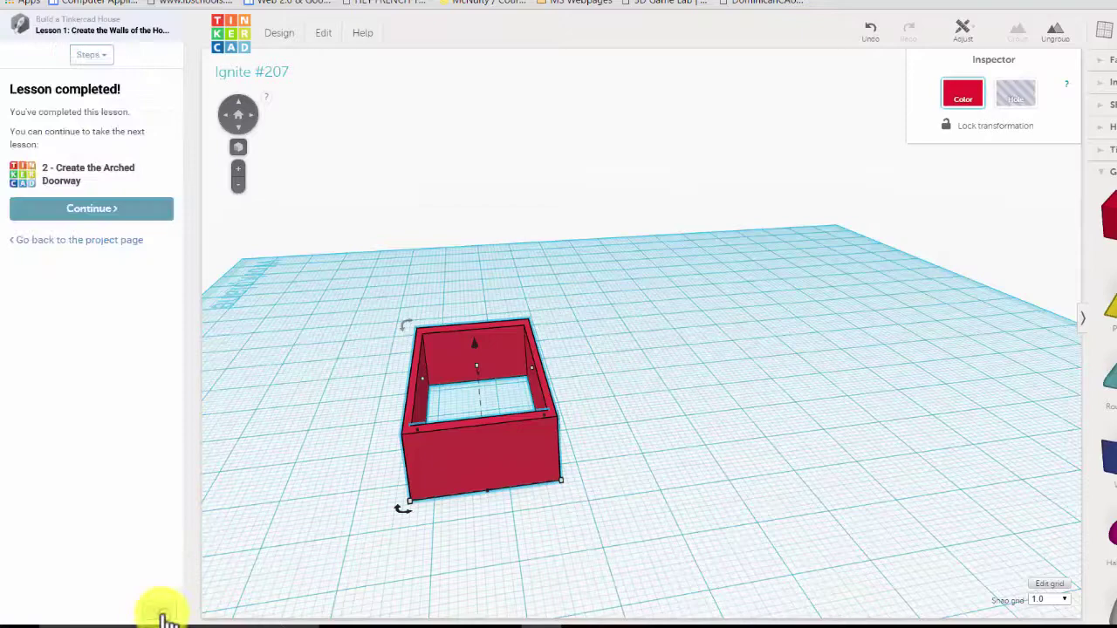
pyautogui.click(83, 207)
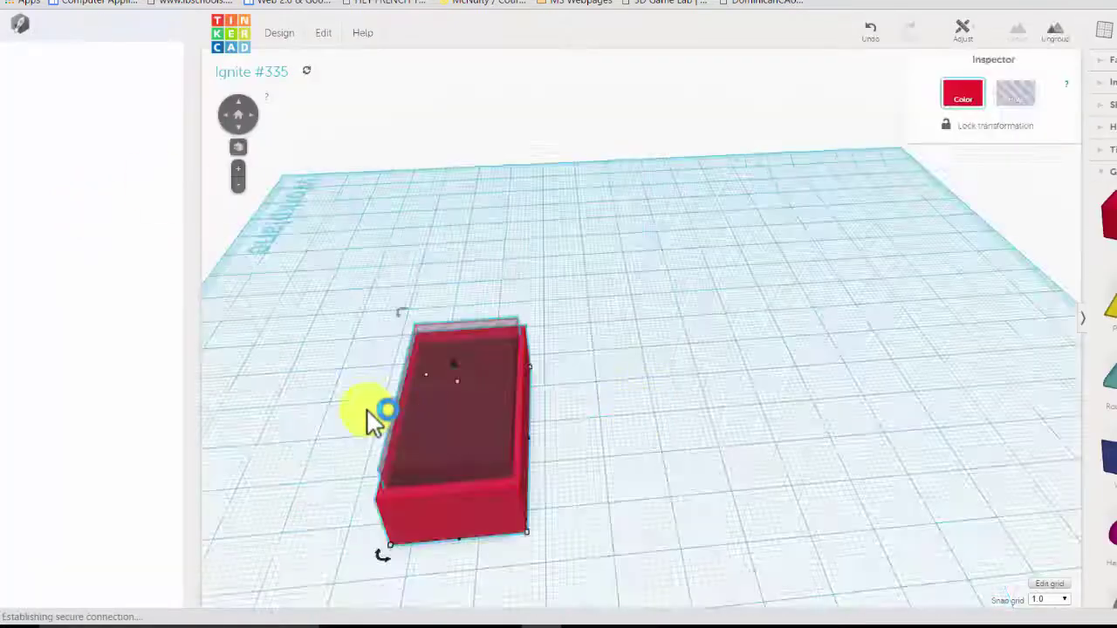